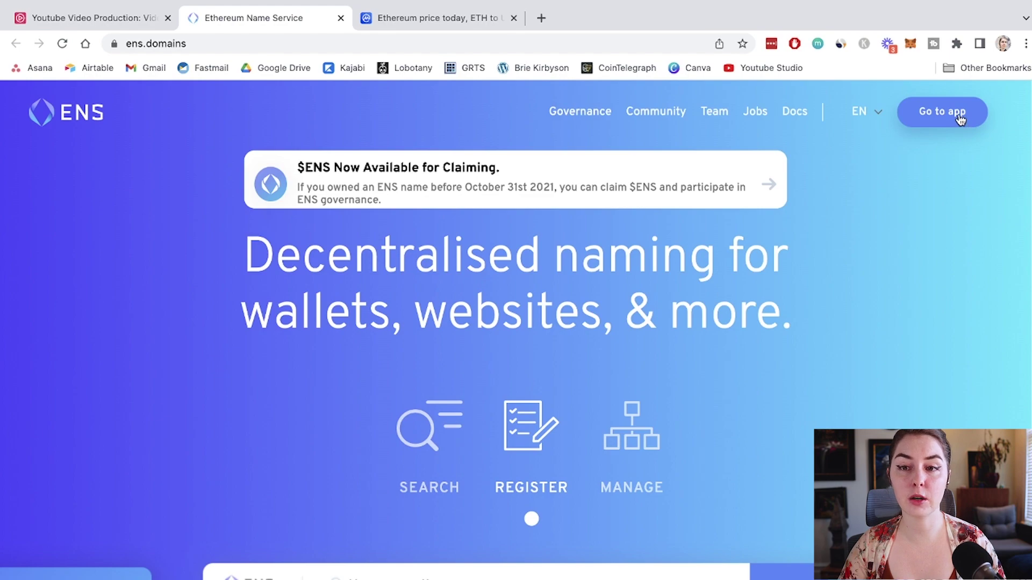
Open the ENS app with MetaMask connected on Main Network and focus the 'Search names or addresses' box
click(960, 119)
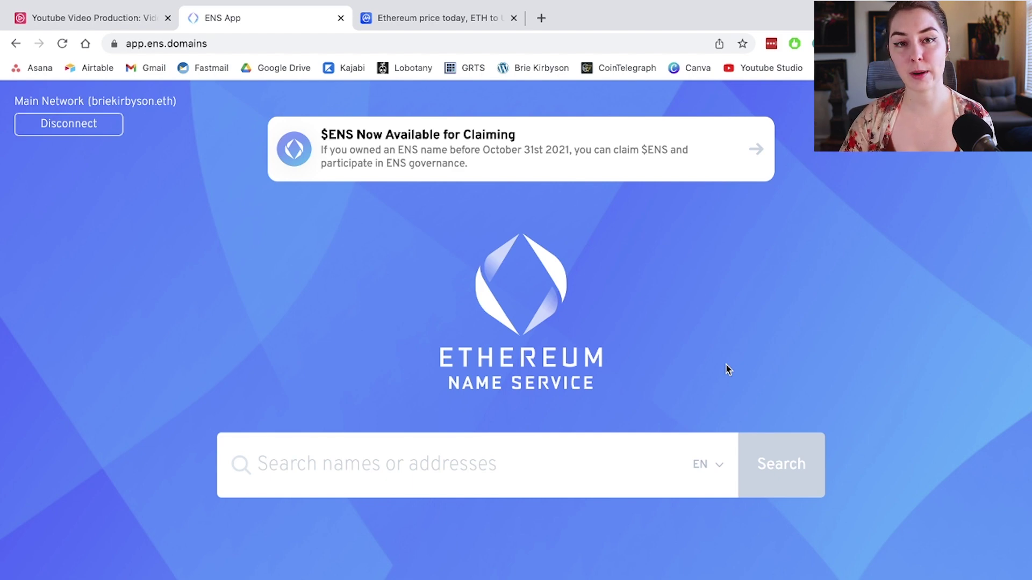
click(438, 474)
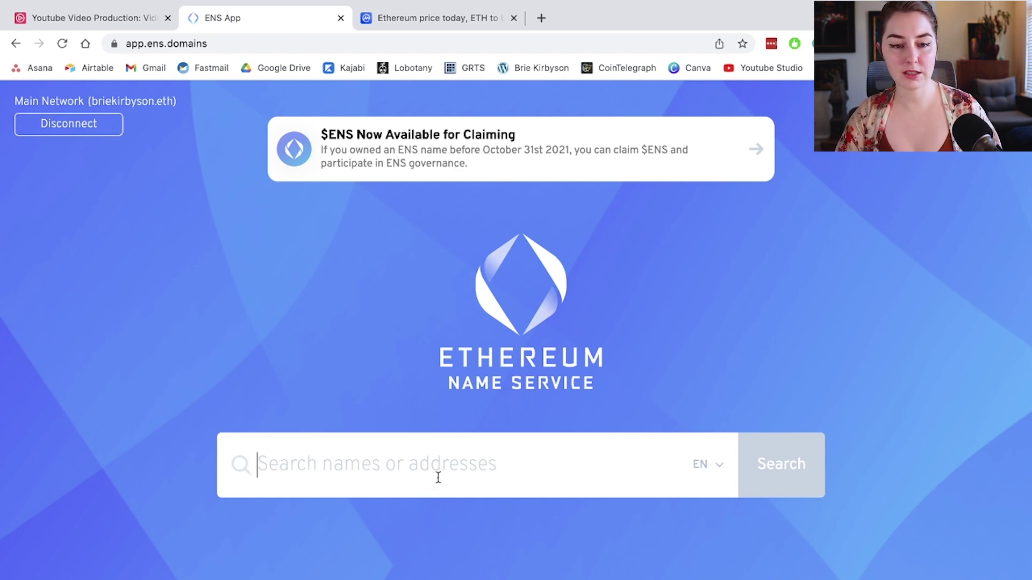
Search 'biiekirbyson', which is unavailable, then 'brikirbyson', and open the available name's registration page
text(biiekirbyson)
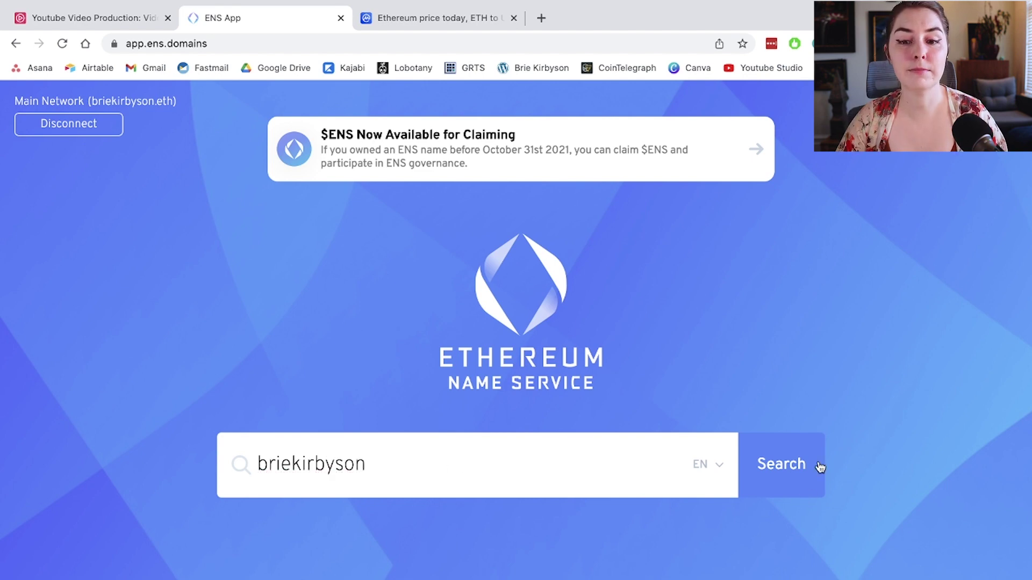
click(818, 467)
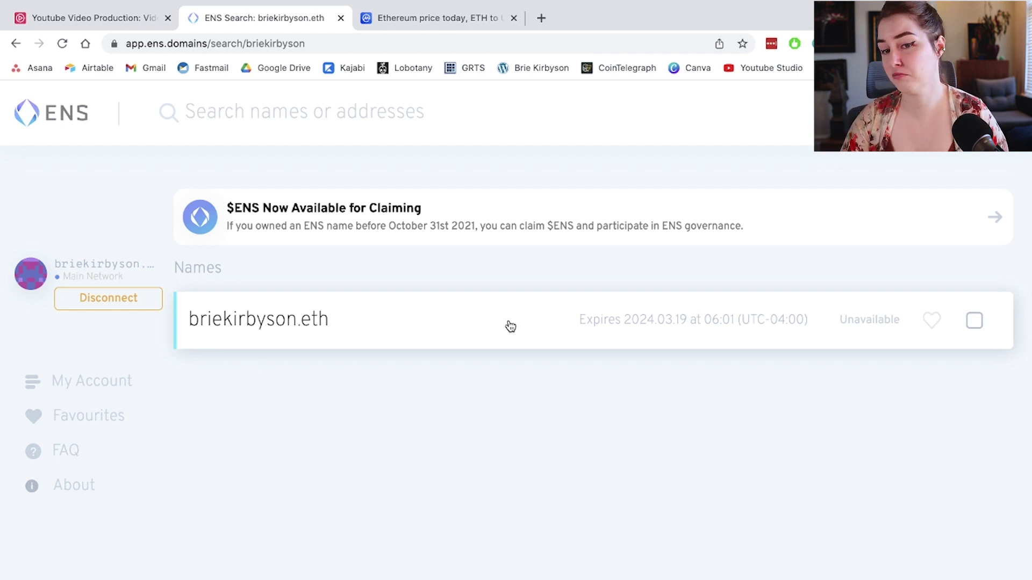
click(443, 129)
text(brikirbyson)
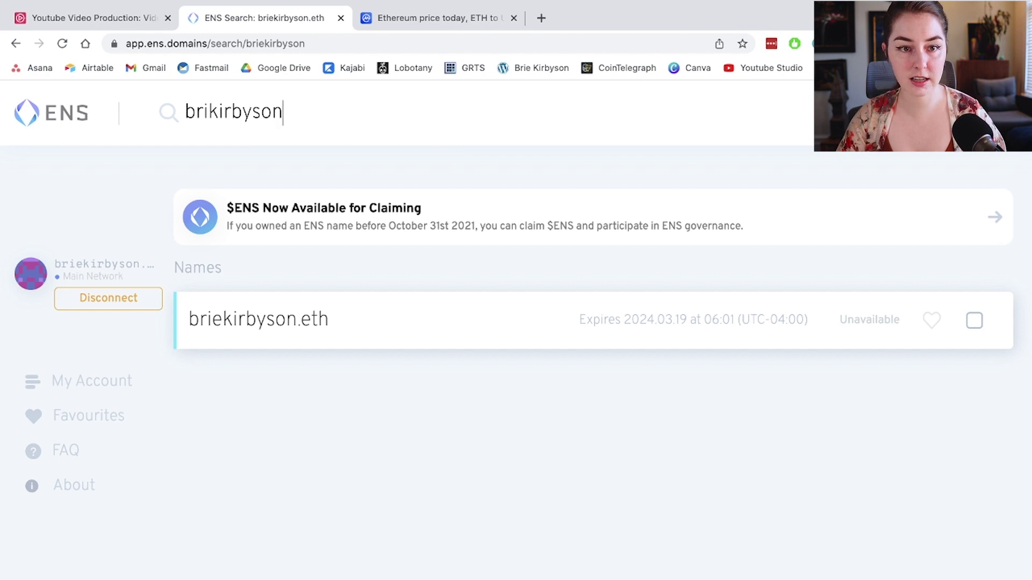
key(Return)
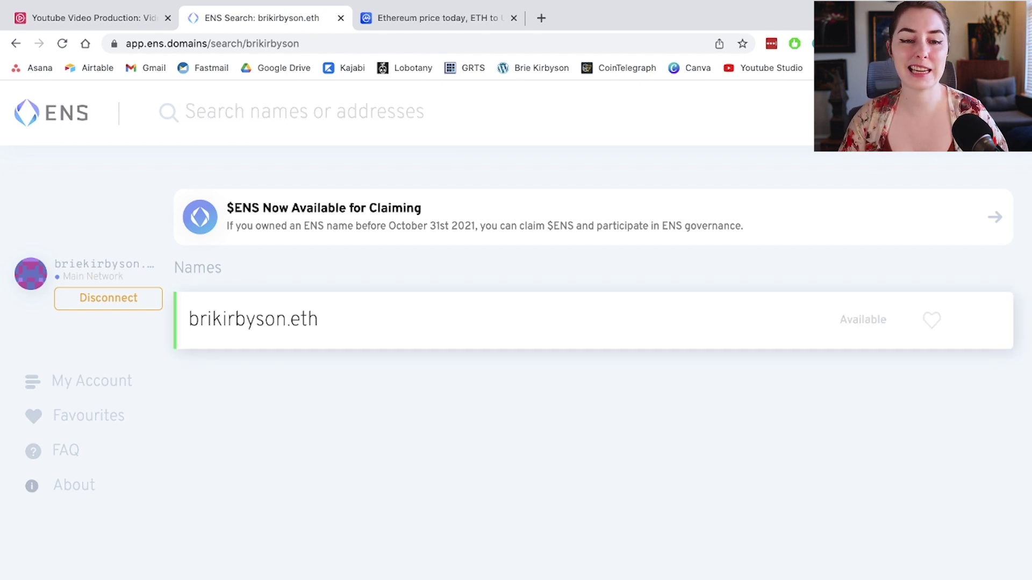
click(558, 329)
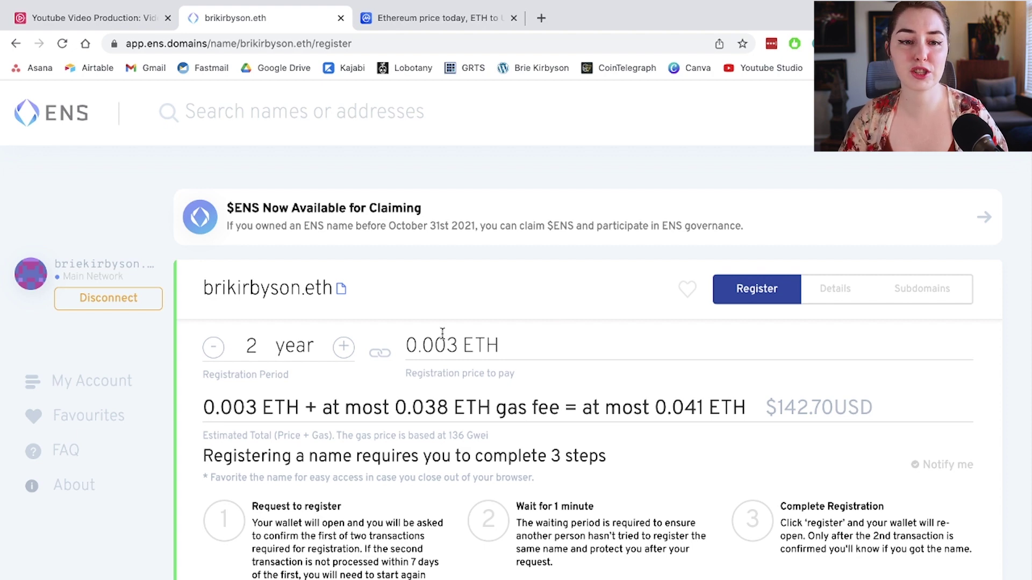
Try 3 and 2 years, then settle the registration period on 1 year for 0.001 ETH
click(213, 349)
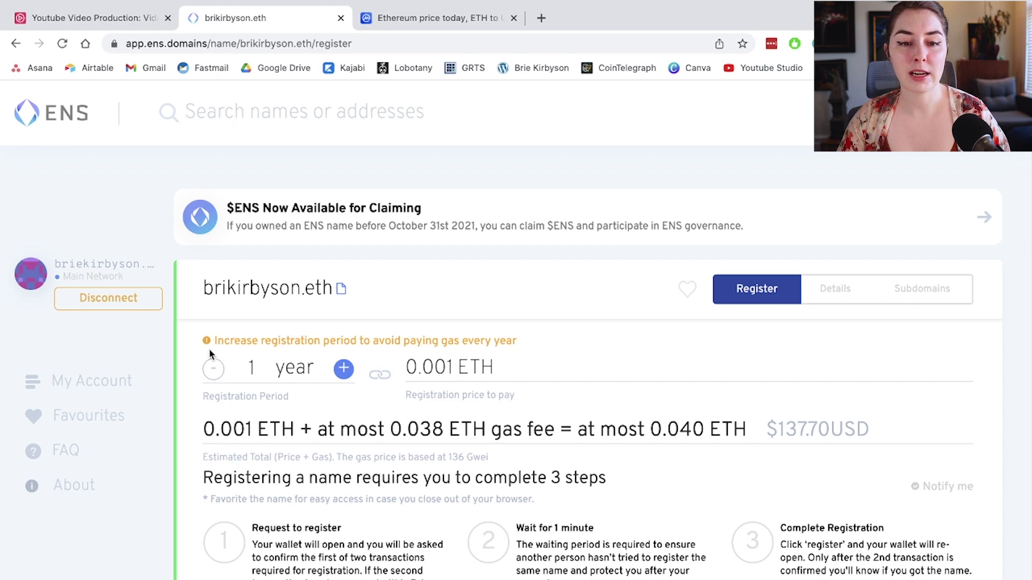
click(344, 367)
click(347, 355)
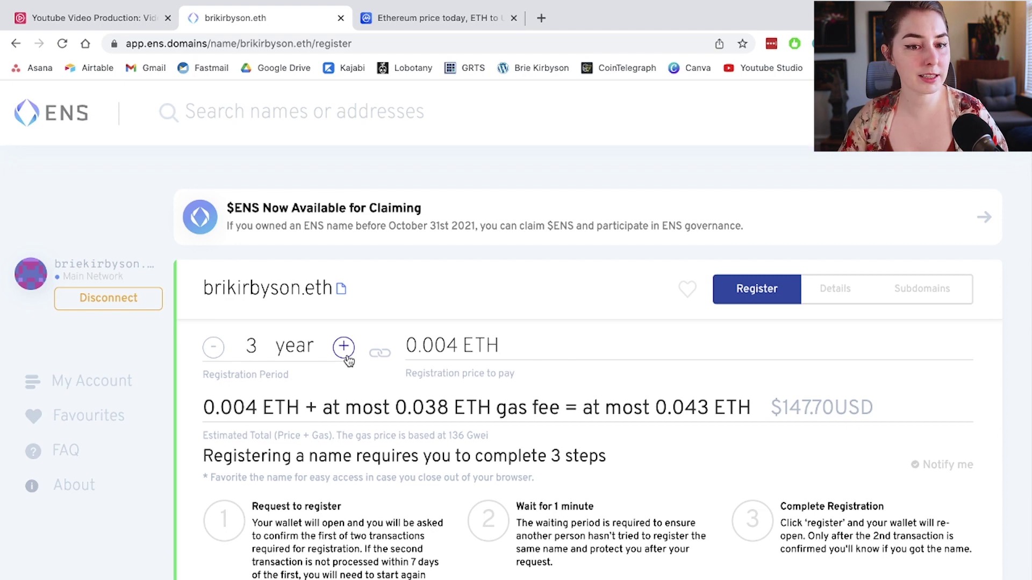
click(212, 355)
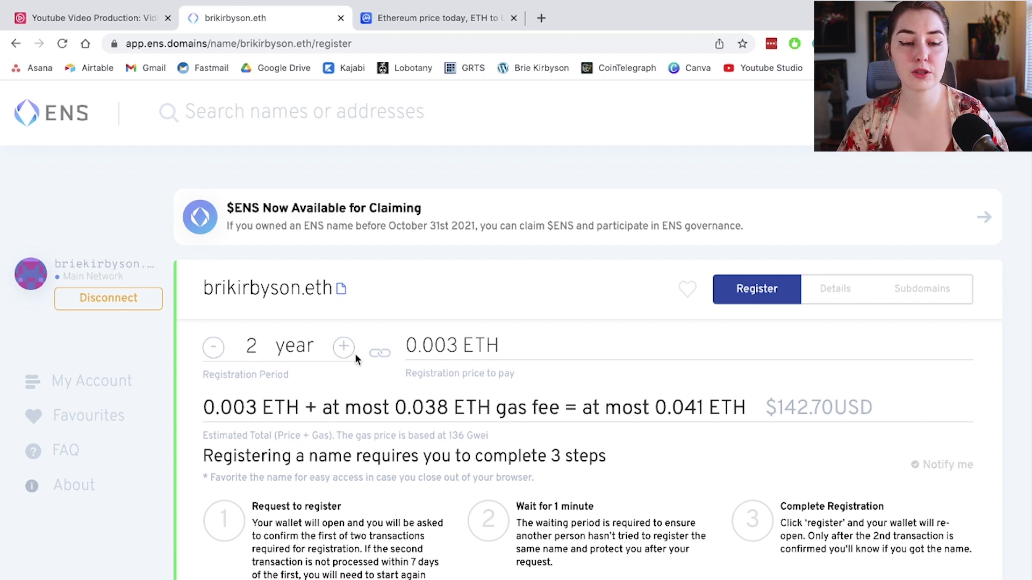
click(214, 348)
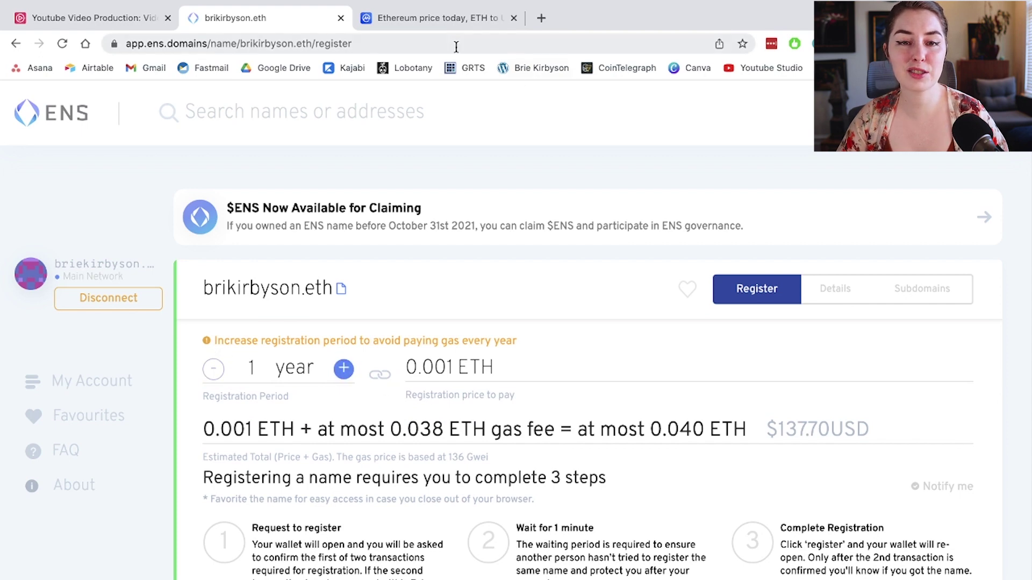
click(444, 20)
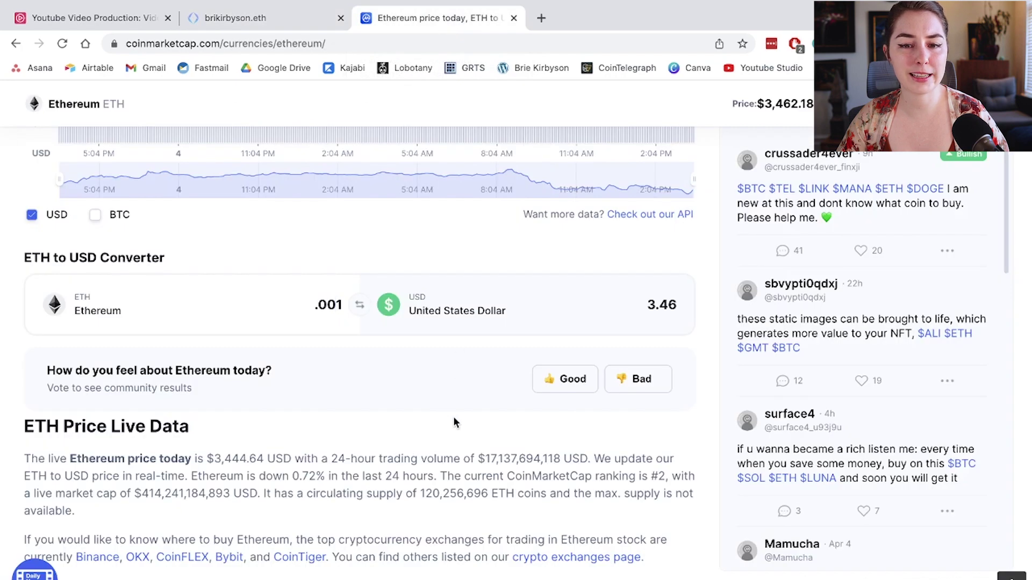
scroll(454, 422, up, 2)
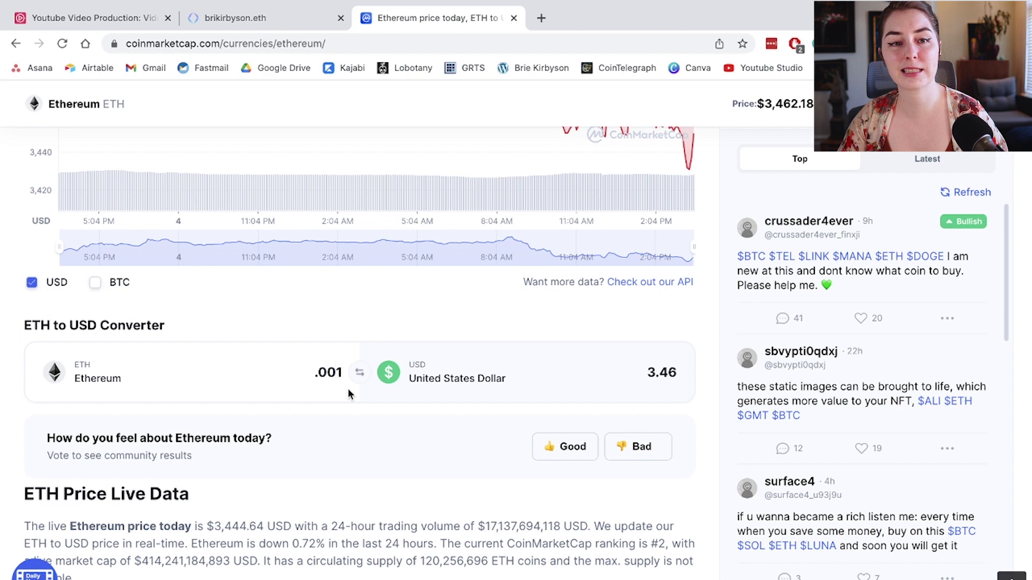
click(271, 19)
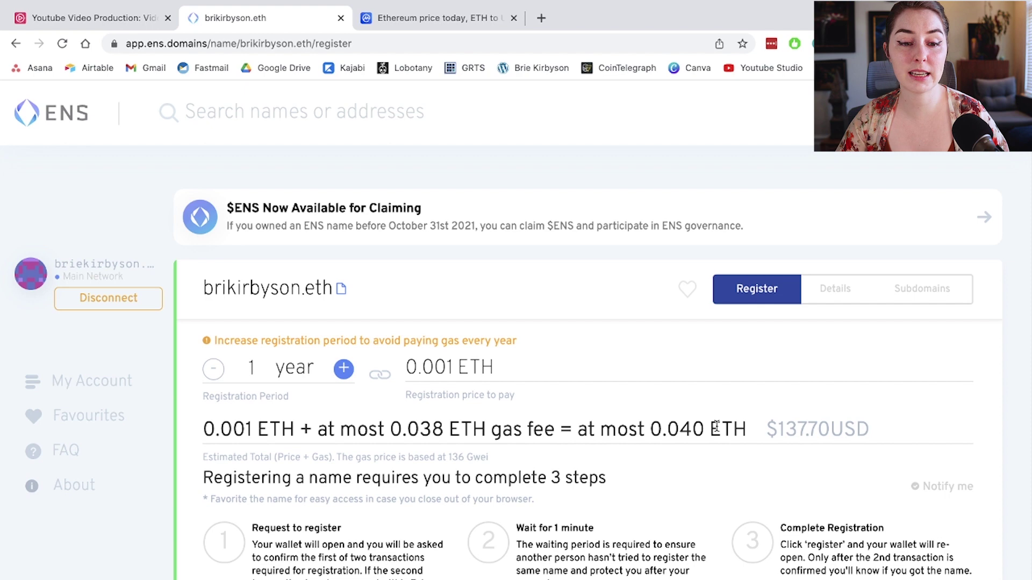
Scroll down the registration page to reach the Request To Register button
scroll(768, 494, down, 2)
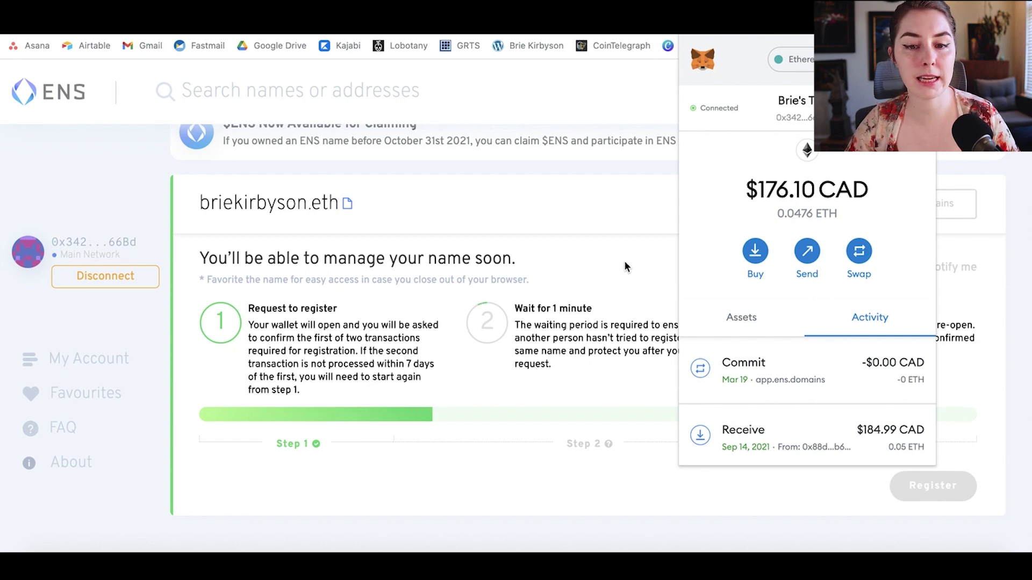
Dismiss the MetaMask popup and, after the one-minute wait completes step 2, start the final Register step
click(625, 266)
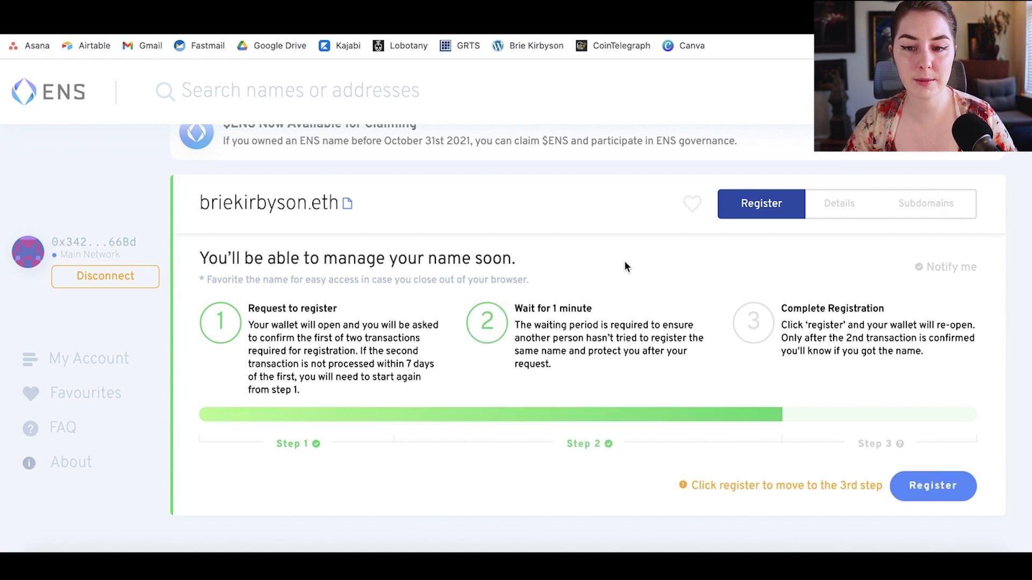
click(918, 494)
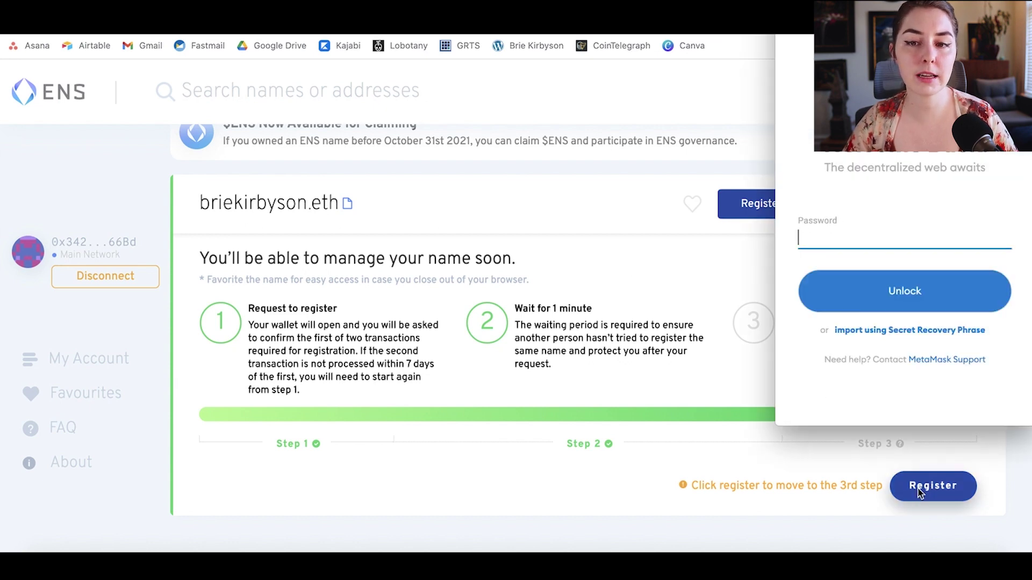
Unlock MetaMask with the account password and confirm the 0.00375942 ETH Register With Config transaction
text(•)
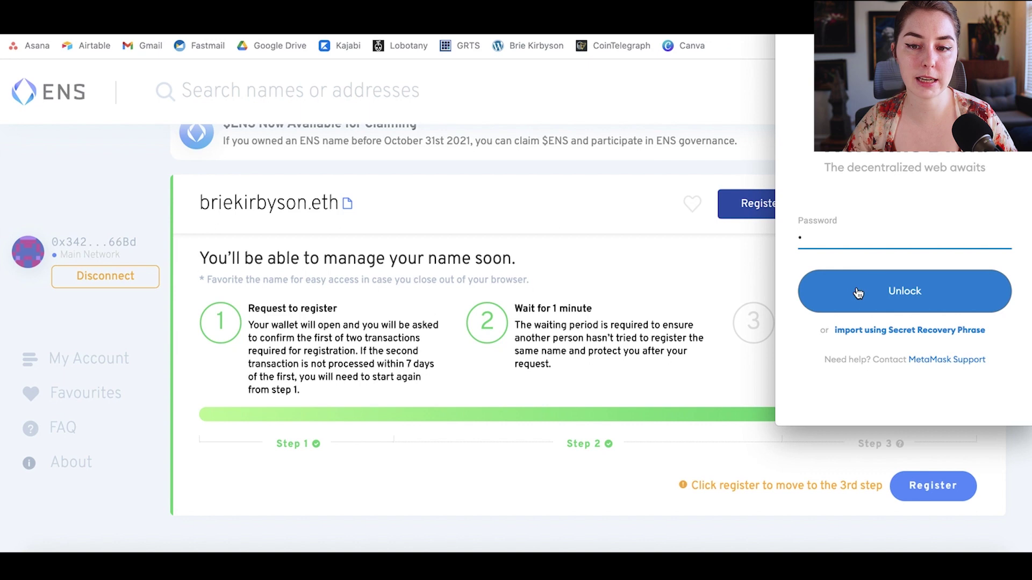
click(858, 293)
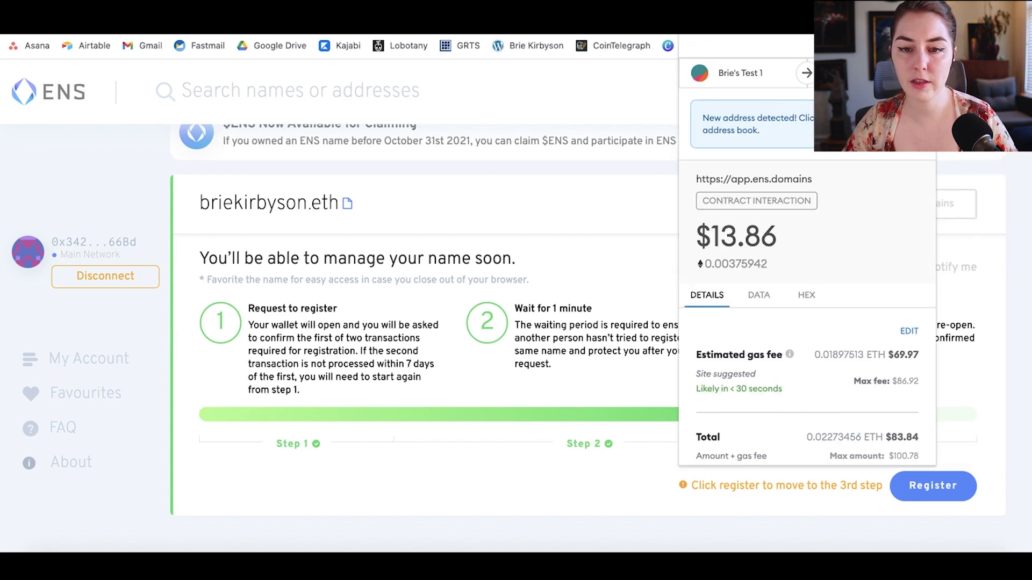
scroll(878, 297, down, 3)
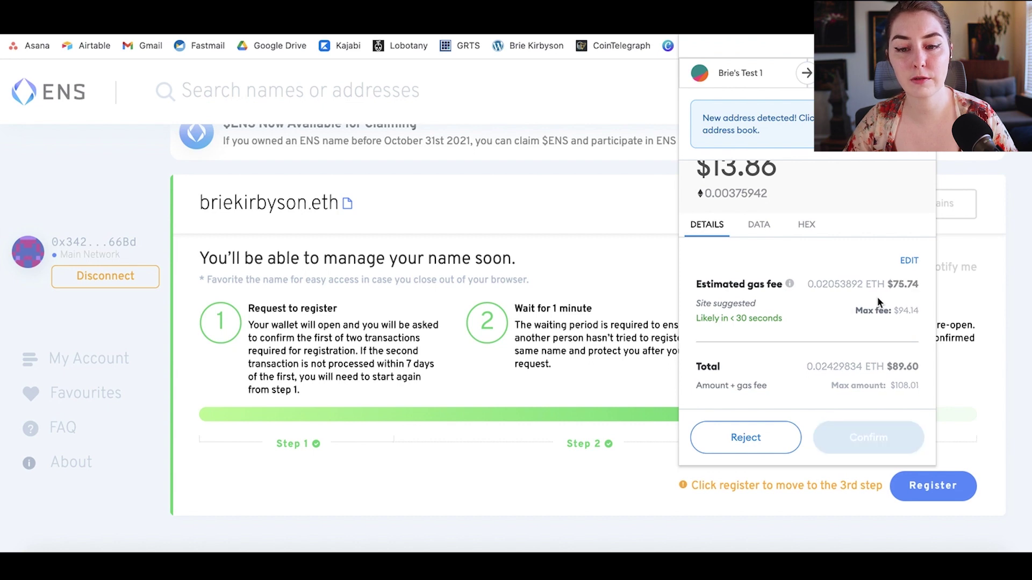
click(878, 436)
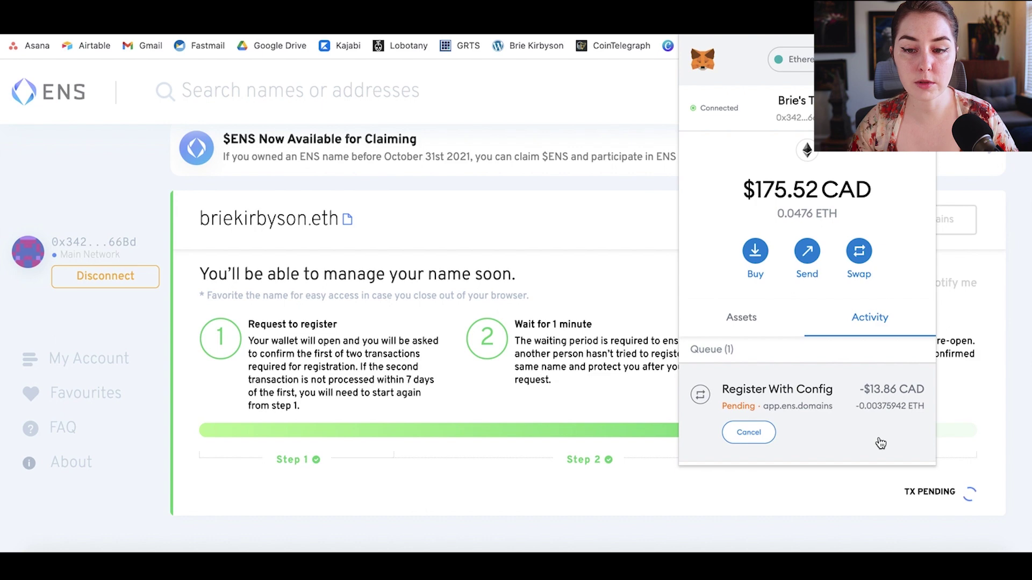
Close MetaMask once briekirbyson.eth's registration confirms and choose Set As Primary ENS Name
scroll(880, 443, down, 2)
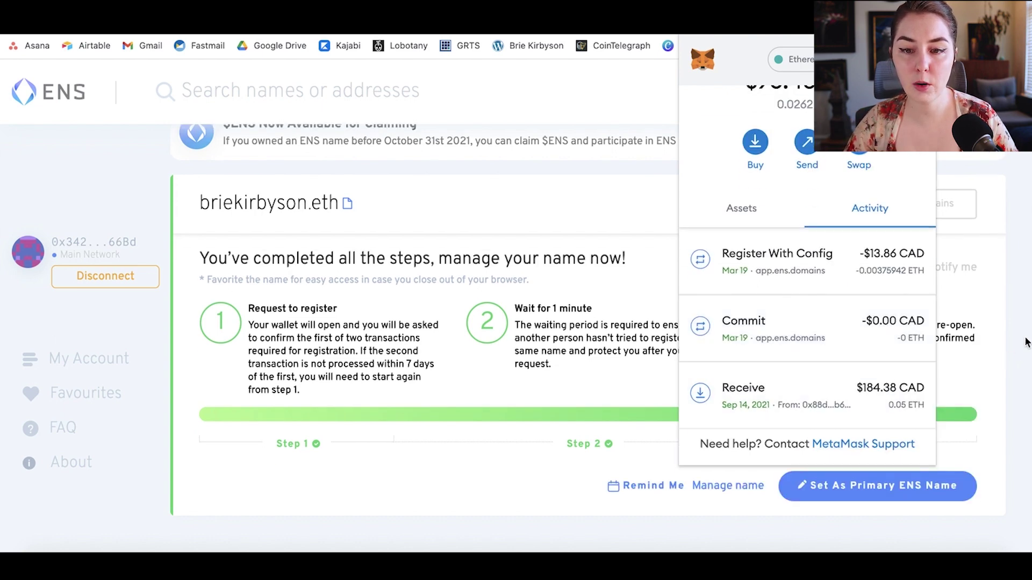
scroll(874, 344, up, 3)
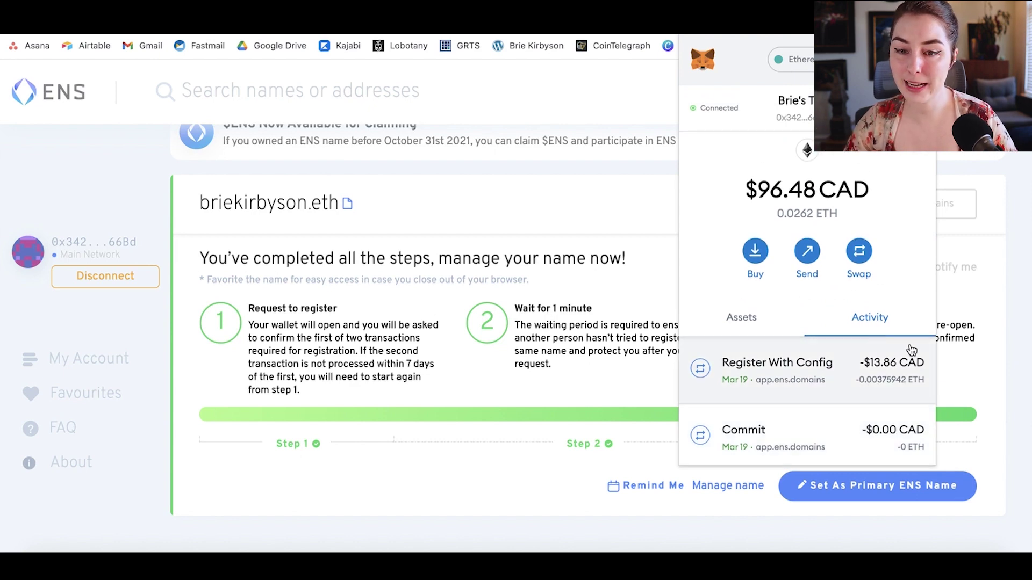
scroll(917, 353, down, 2)
click(1025, 390)
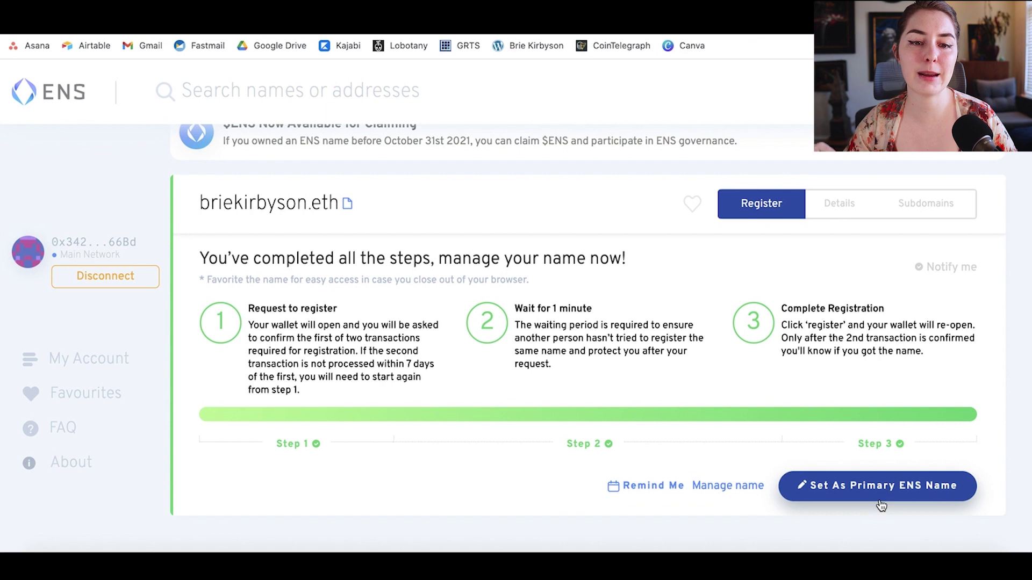
click(882, 497)
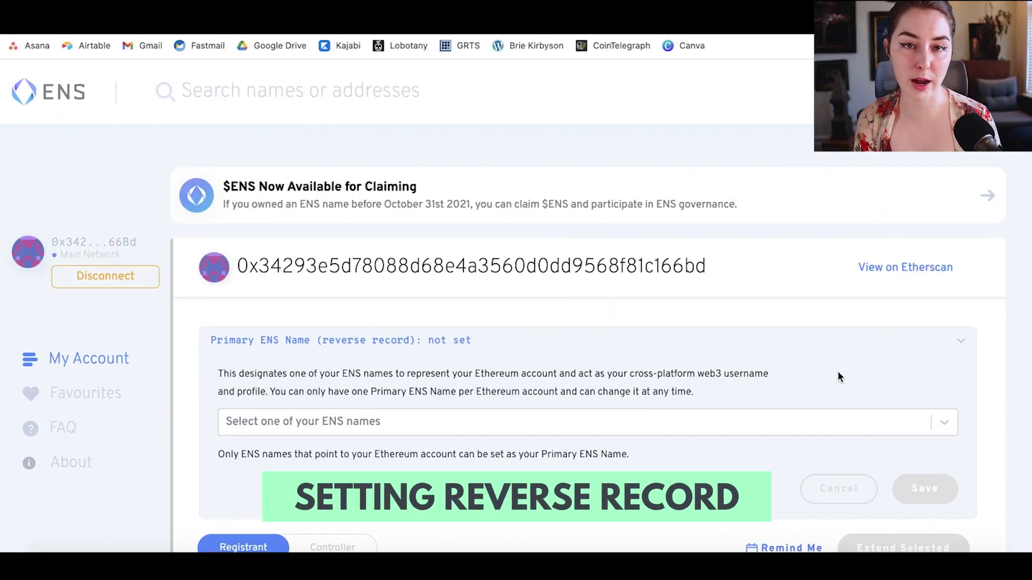
Pick briekirbyson.eth as the primary ENS name, then open its name page from My Account
scroll(837, 372, down, 2)
click(871, 336)
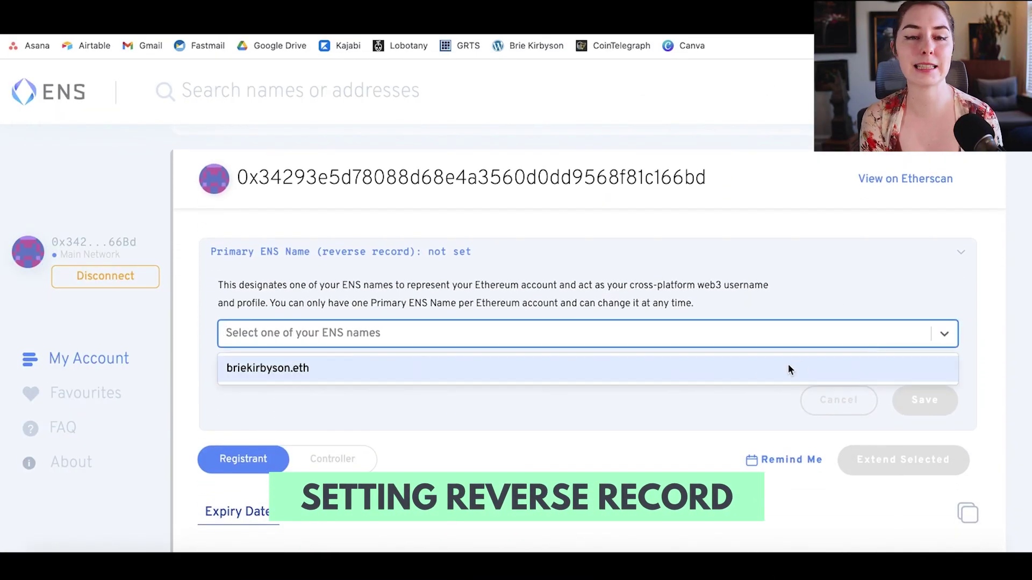
click(752, 370)
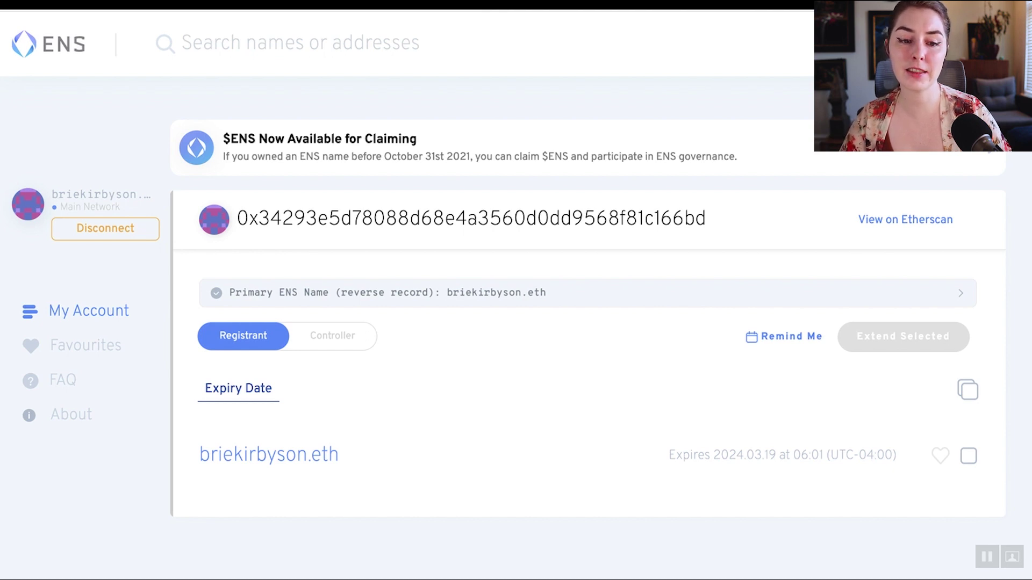
click(269, 455)
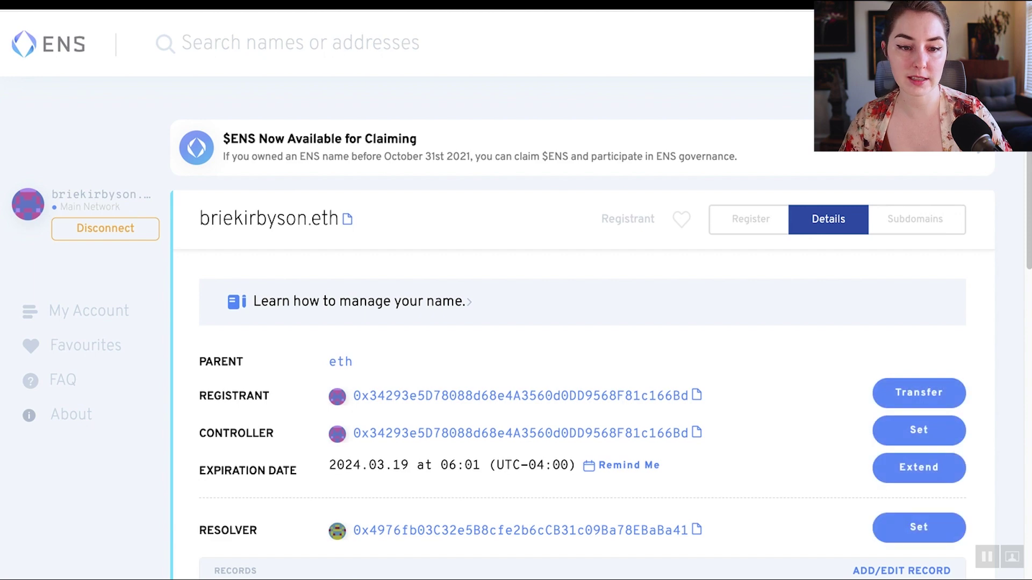
Scroll briekirbyson.eth's Details page down to the Records section showing its ETH address set
scroll(600, 344, down, 1)
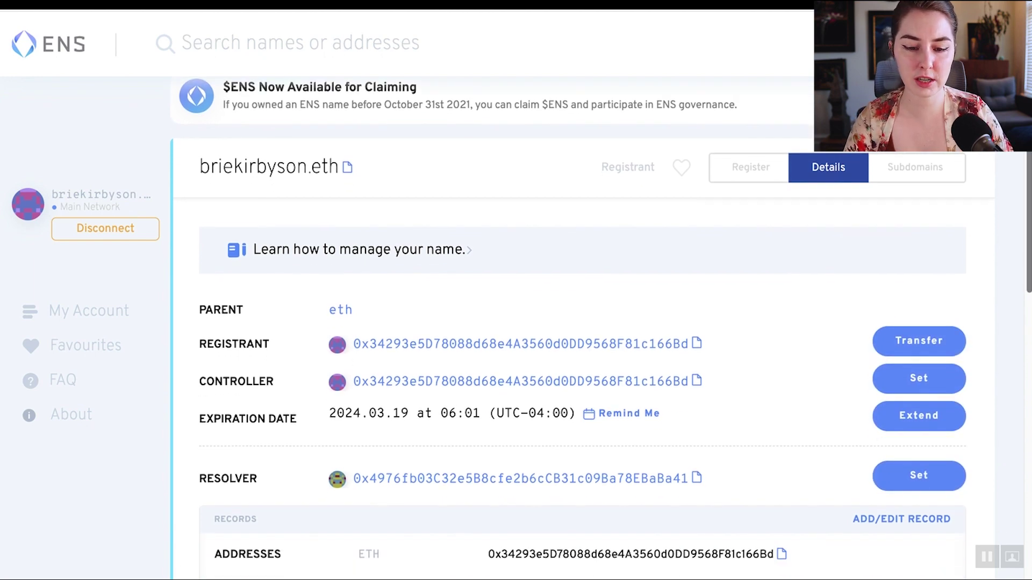
scroll(601, 319, down, 1)
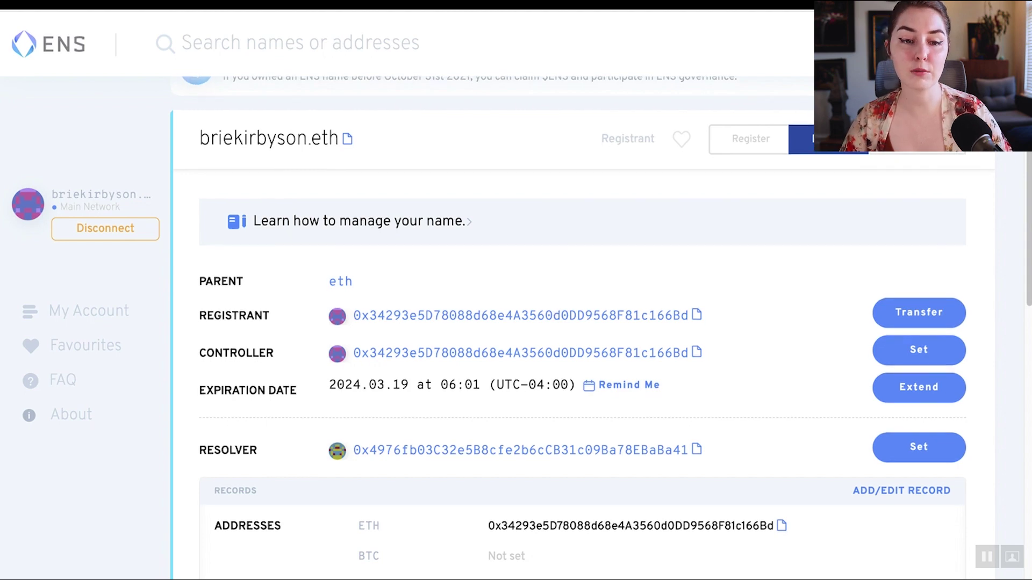
scroll(583, 320, down, 3)
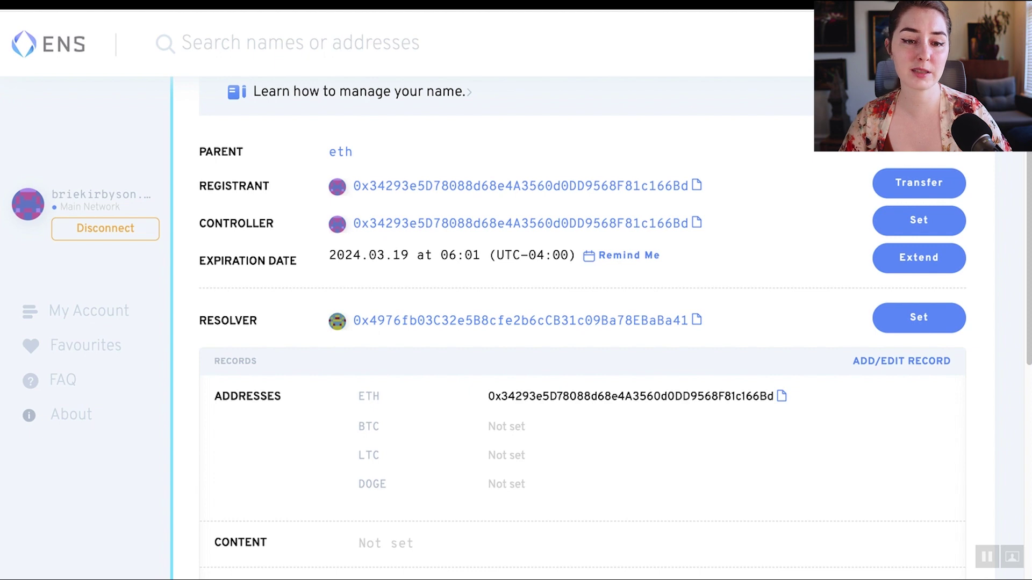
scroll(614, 312, down, 1)
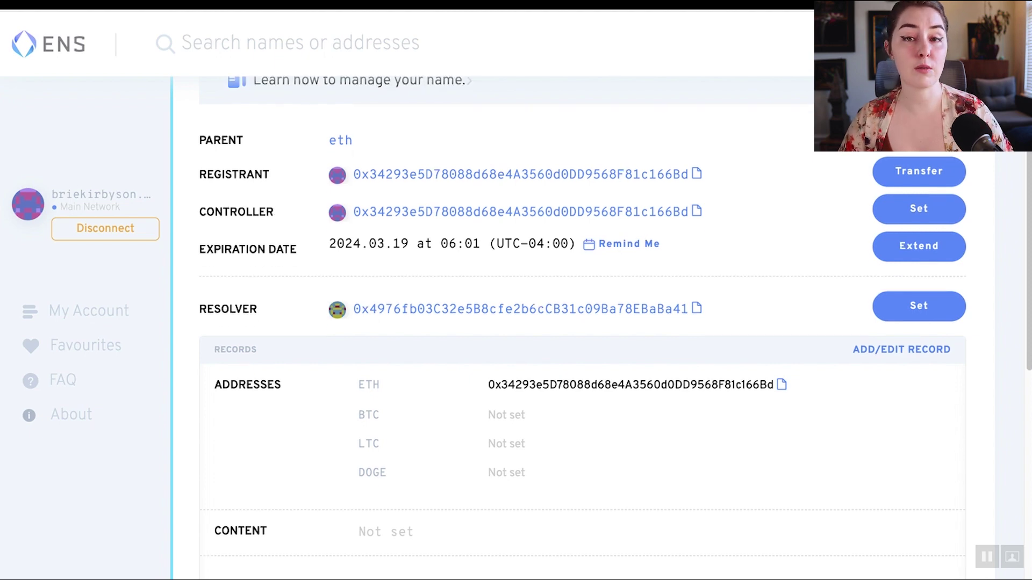
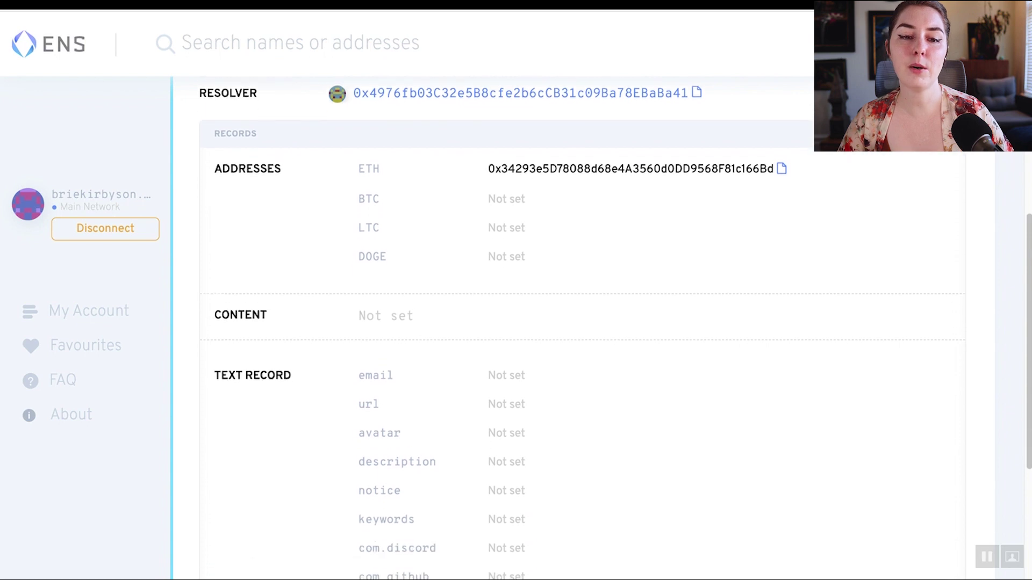
scroll(592, 323, down, 2)
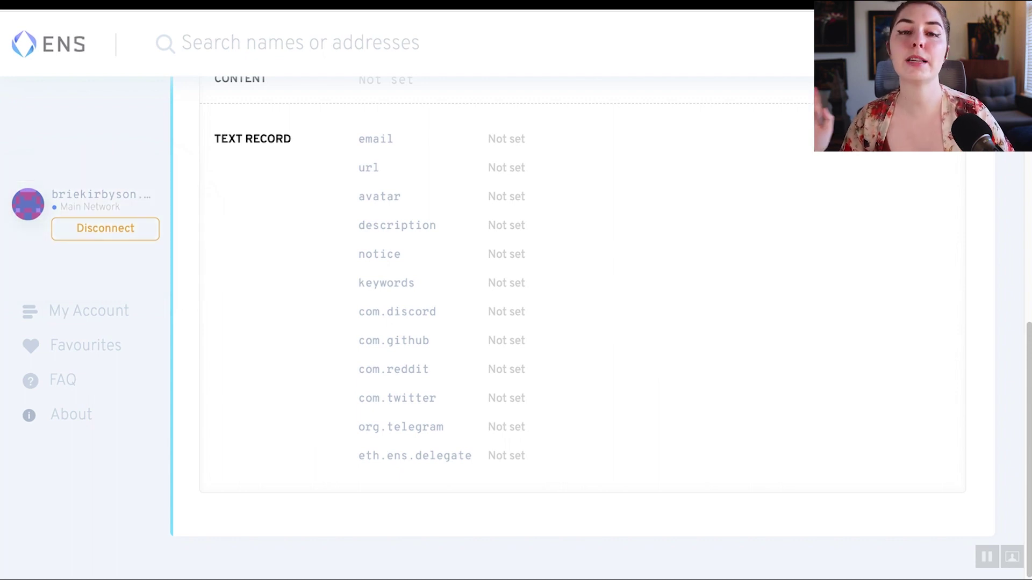
Review the briekirbyson.eth records, then look up the My Account wallet address on Etherscan
scroll(591, 322, up, 6)
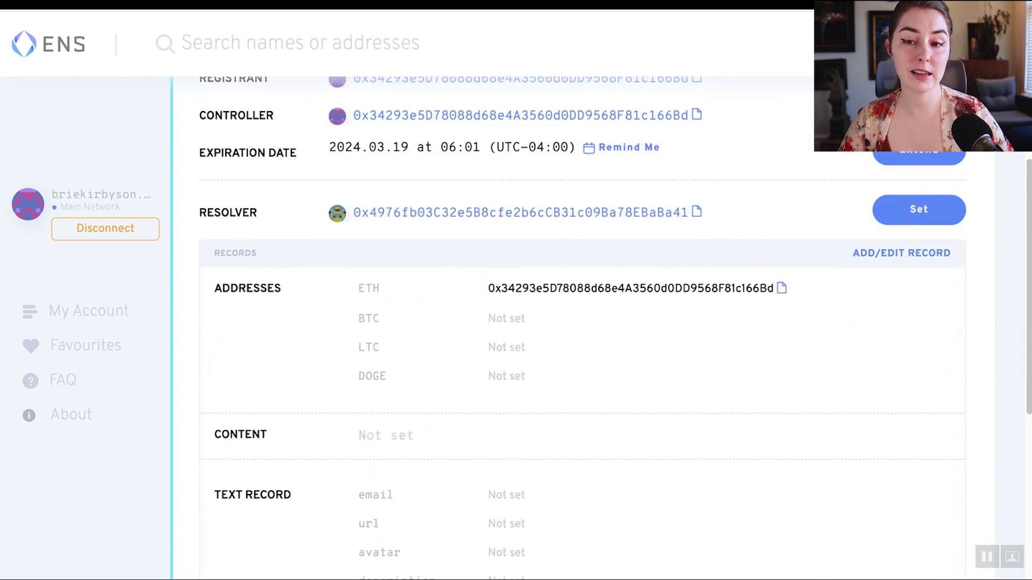
scroll(591, 322, down, 6)
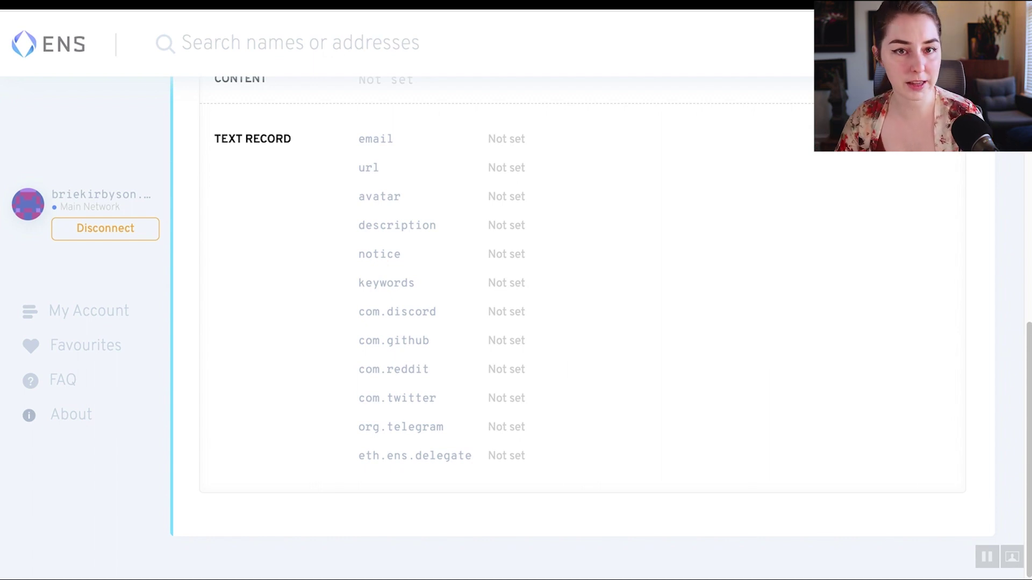
scroll(584, 322, up, 15)
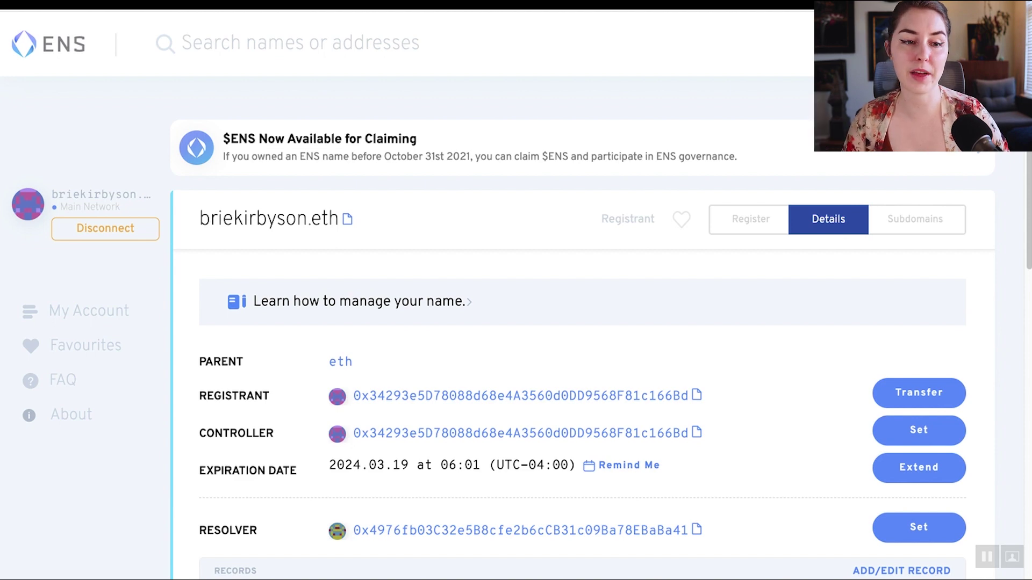
click(86, 310)
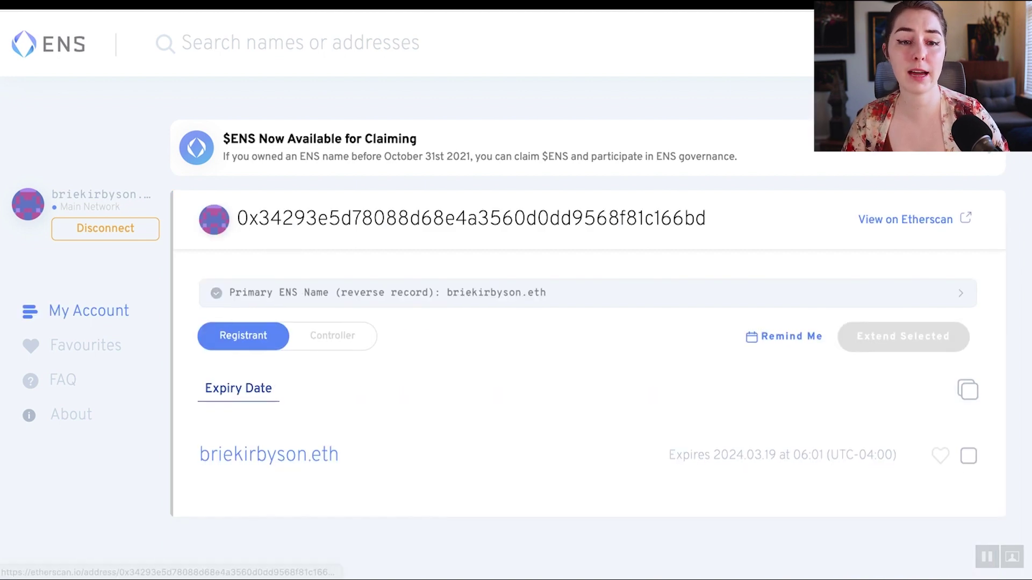
click(906, 219)
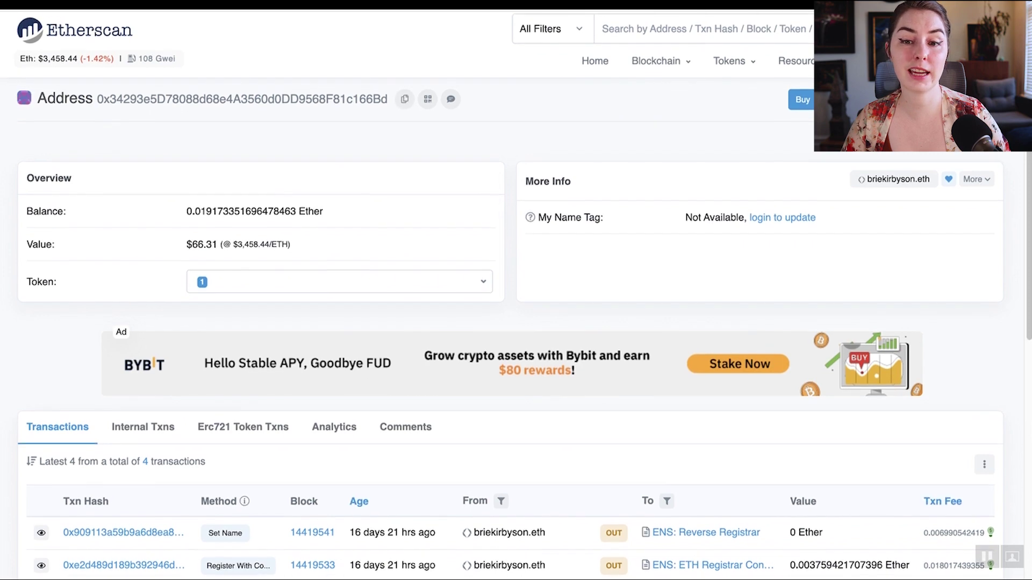
scroll(516, 291, down, 5)
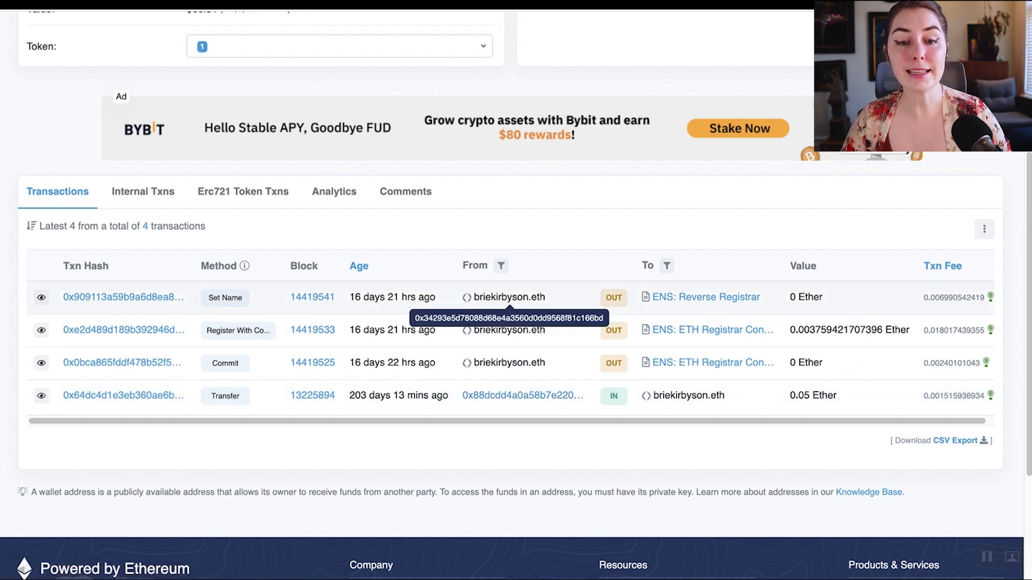
scroll(509, 329, up, 5)
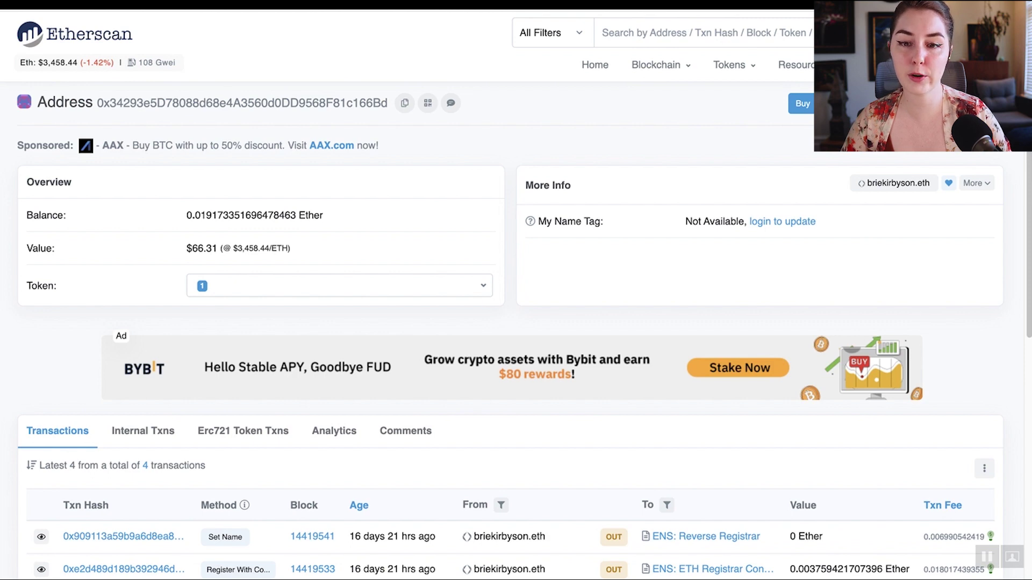
click(895, 182)
click(895, 183)
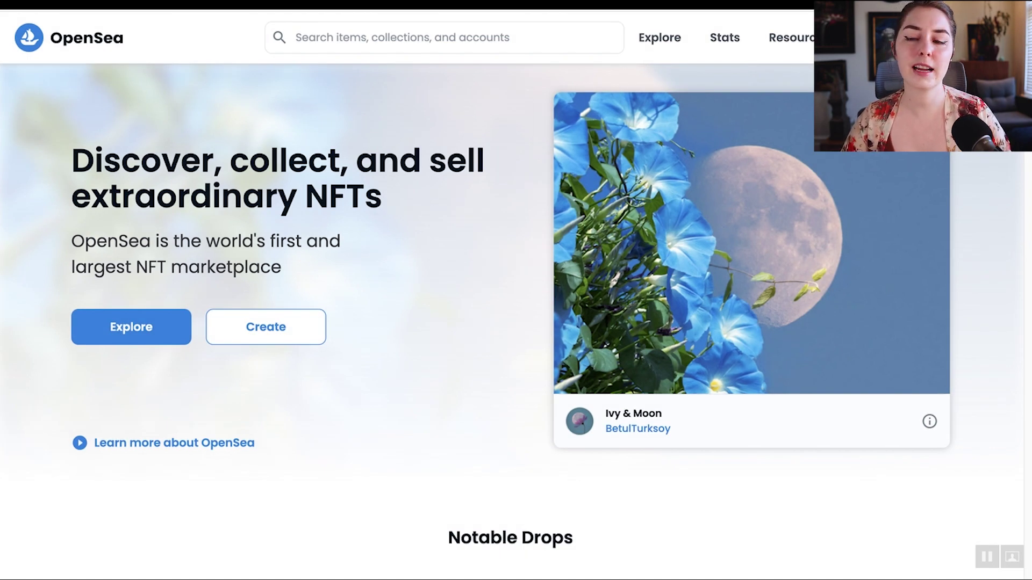
click(892, 37)
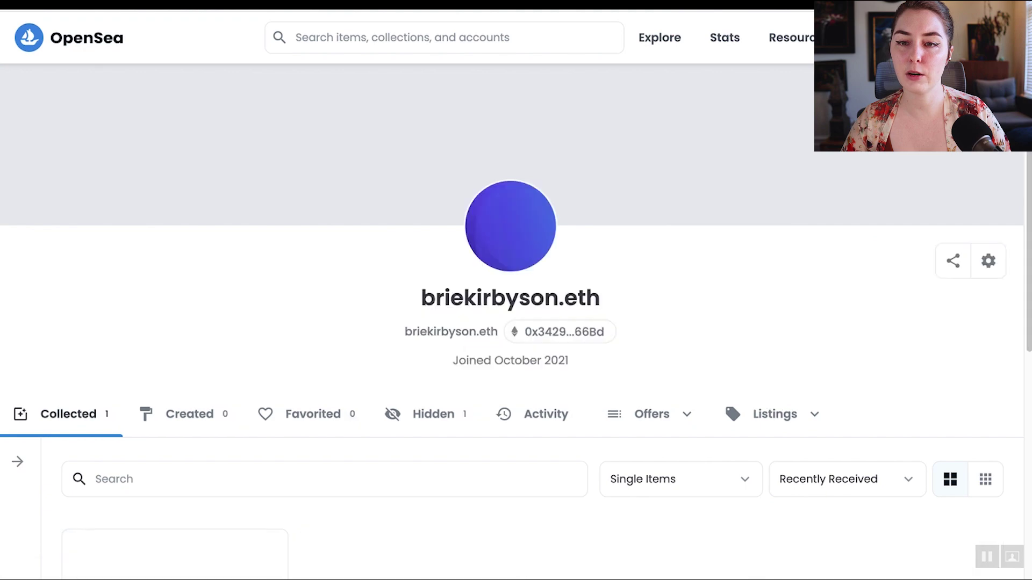
scroll(516, 323, down, 6)
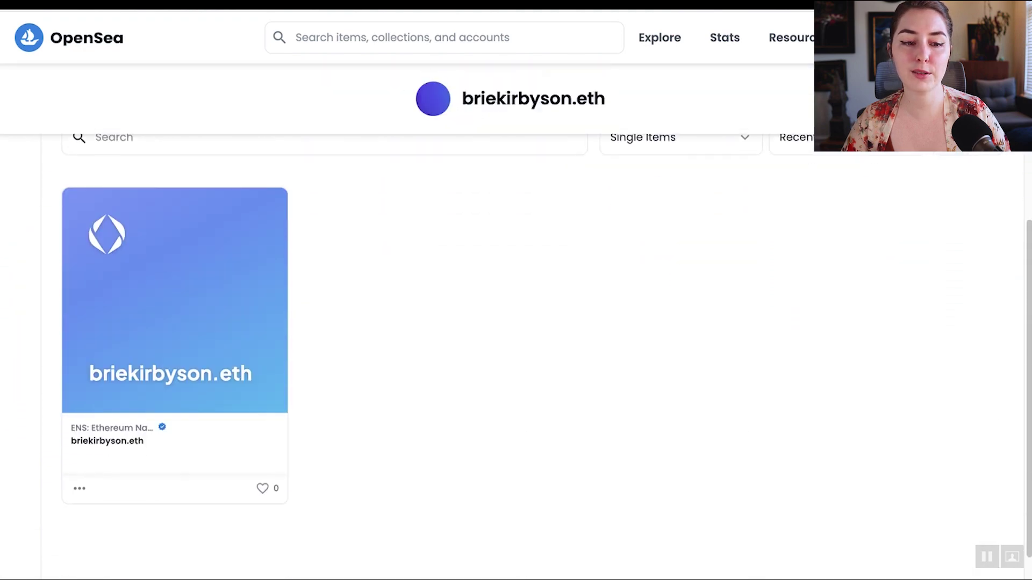
click(175, 301)
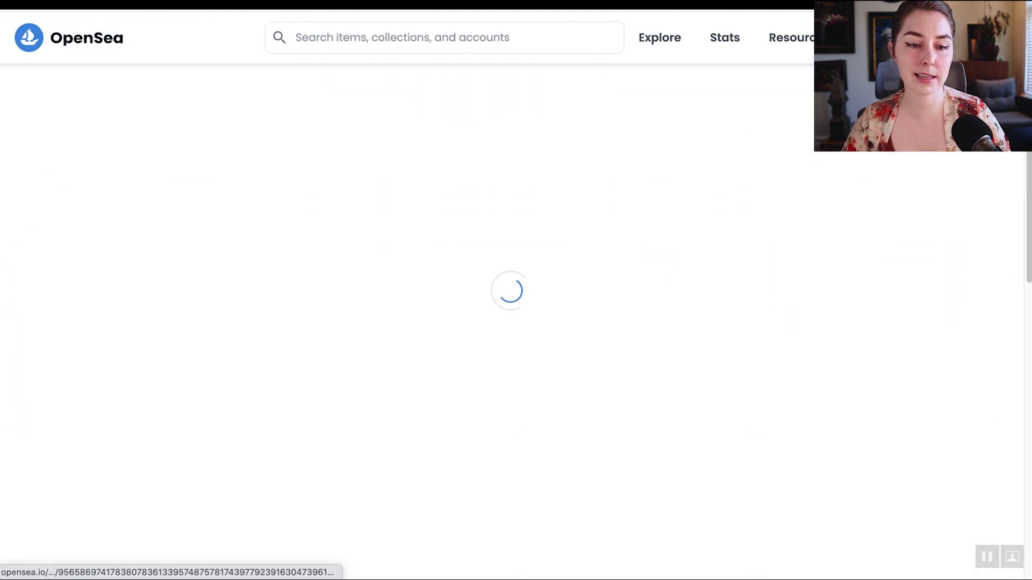